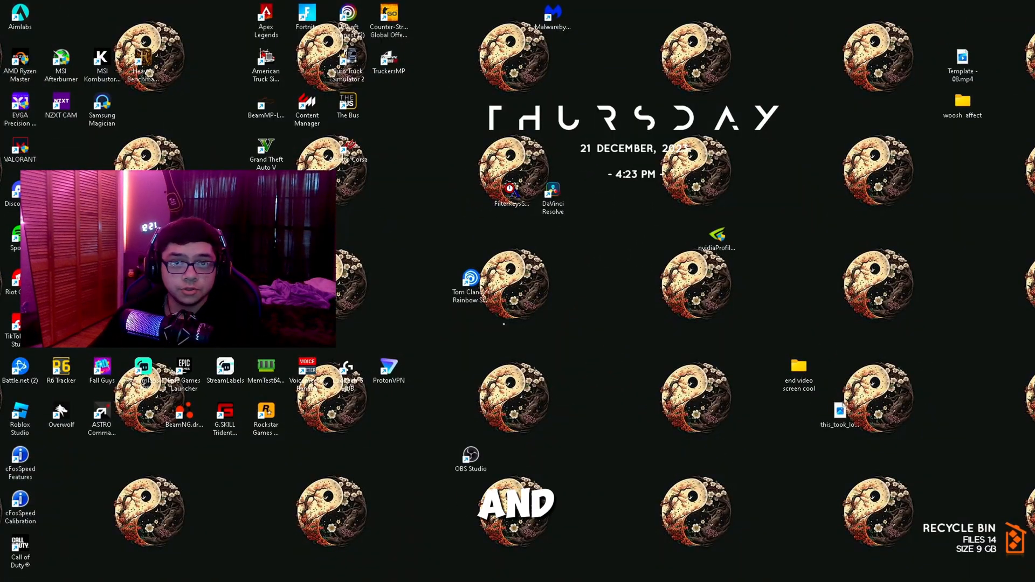
- Launch NVIDIA Control Panel from the desktop's classic context menu
{"action": "right_click", "coordinate": [633, 294]}
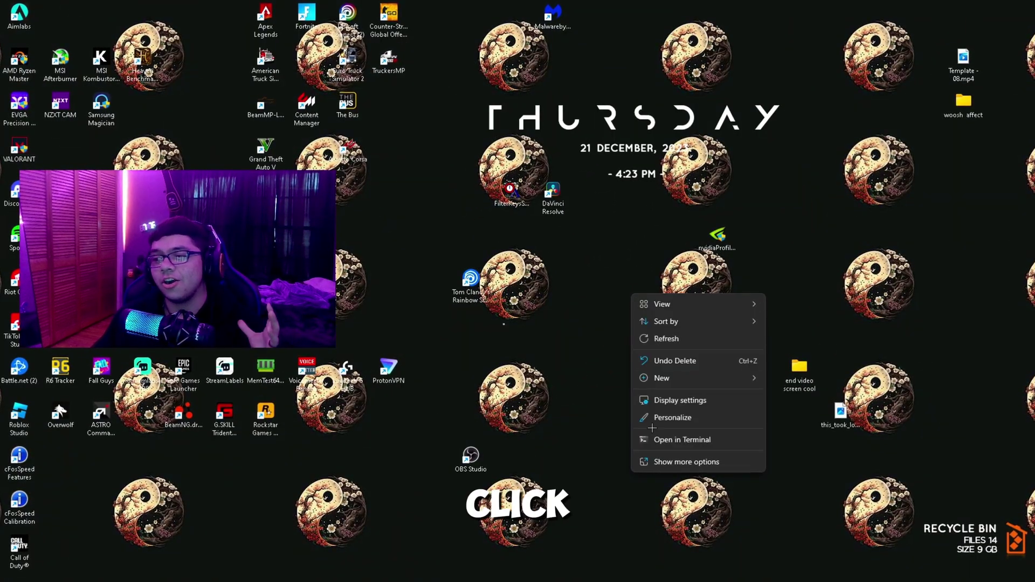
{"action": "left_click", "coordinate": [672, 463]}
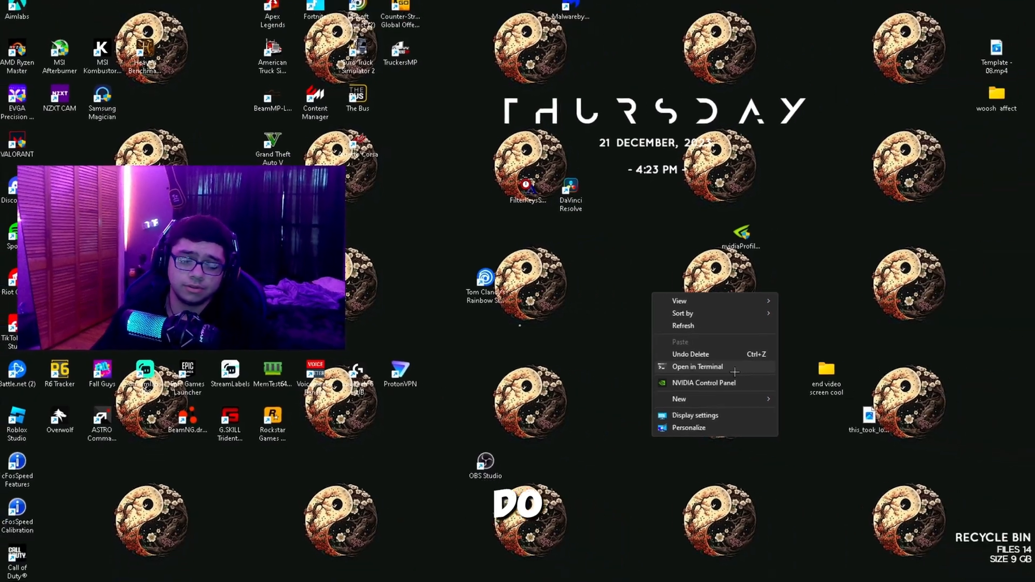
{"action": "left_click", "coordinate": [796, 396]}
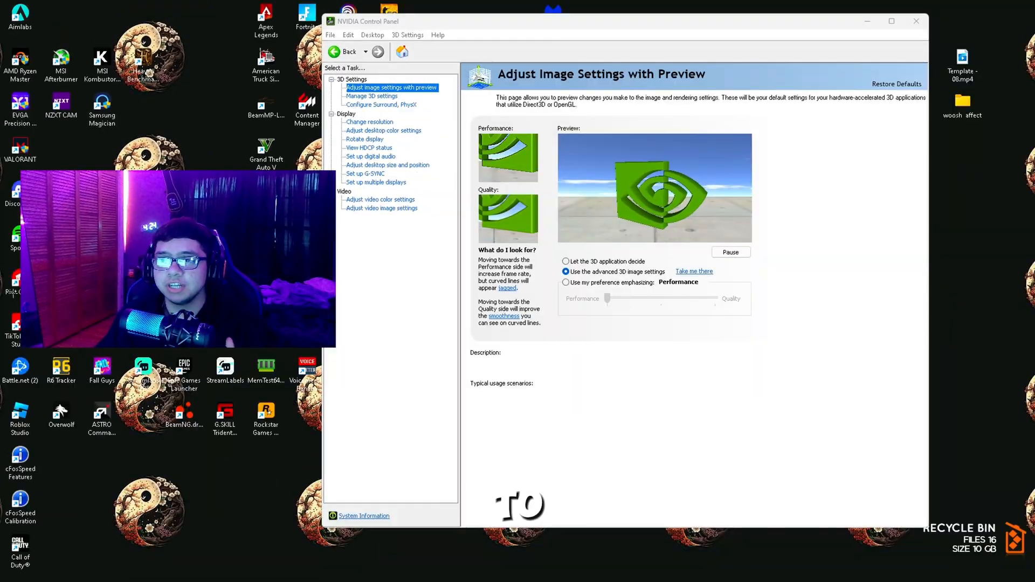
- Apply a Performance-emphasis image preference, then switch back to the advanced 3D image settings
{"action": "left_click", "coordinate": [404, 87]}
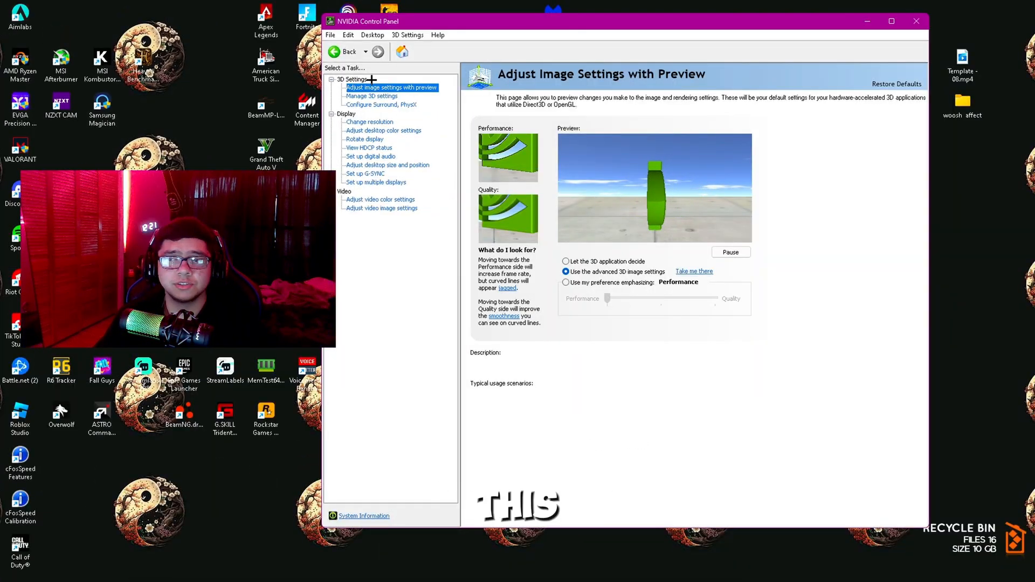
{"action": "mouse_move", "coordinate": [607, 261]}
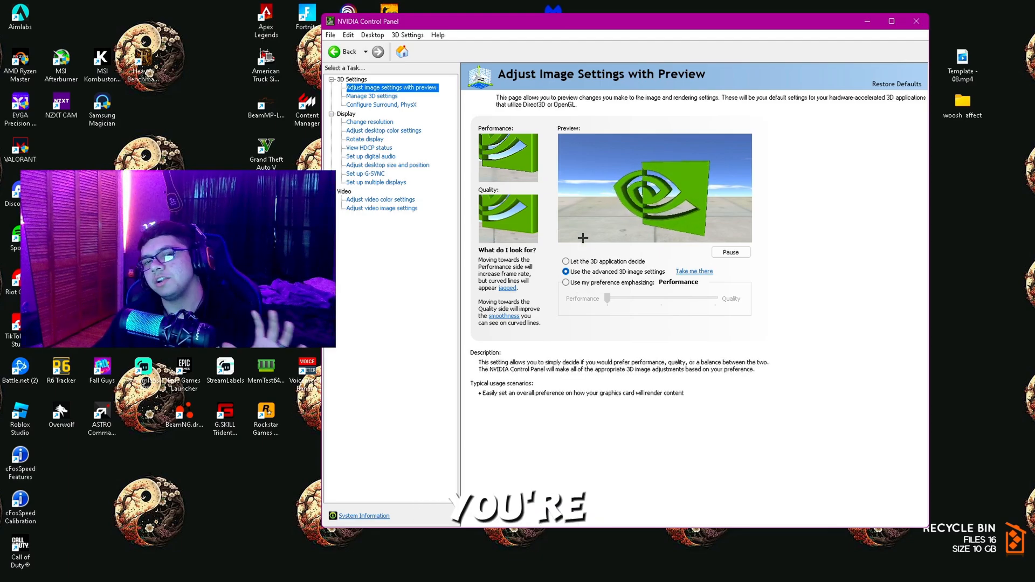
{"action": "left_click", "coordinate": [566, 282]}
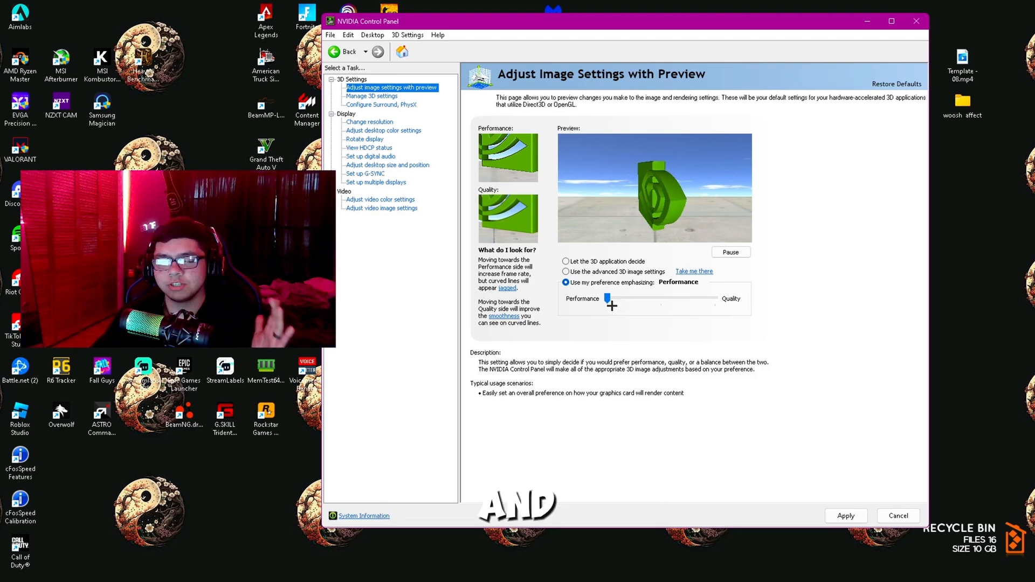
{"action": "left_click", "coordinate": [846, 516]}
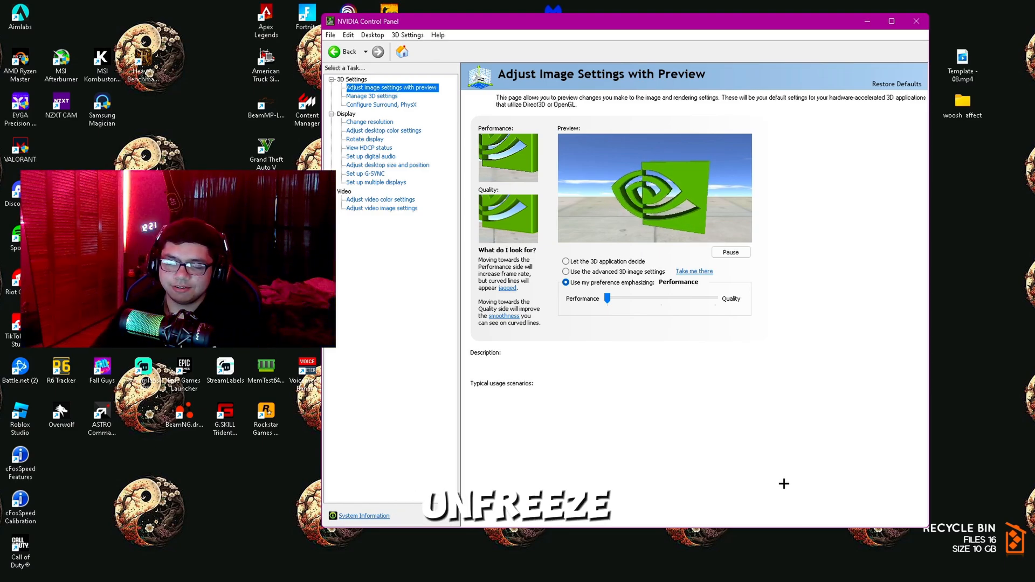
{"action": "left_click", "coordinate": [565, 271]}
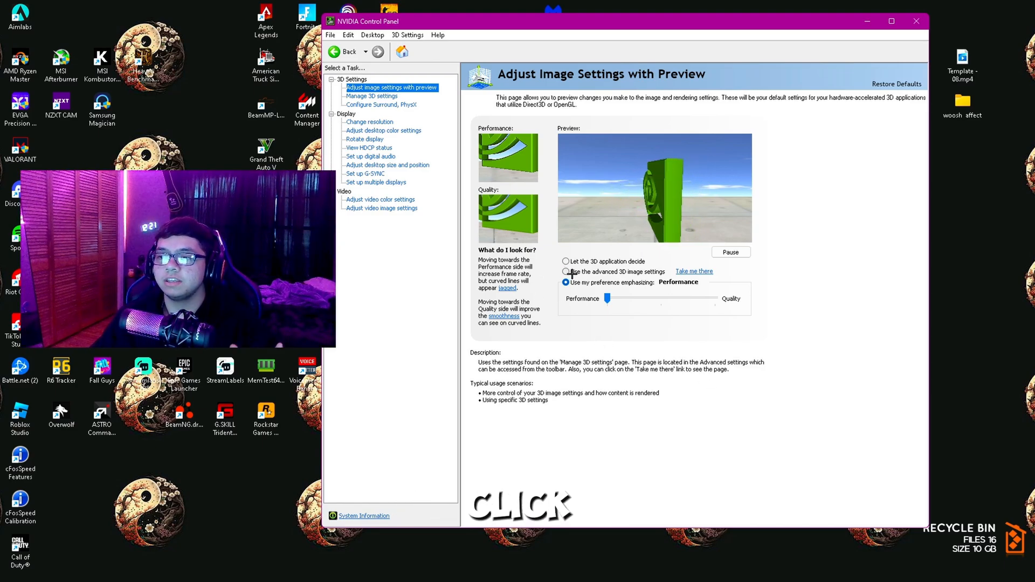
- Go to Manage 3D Settings and confirm Power management mode is Prefer maximum performance
{"action": "left_click", "coordinate": [688, 271]}
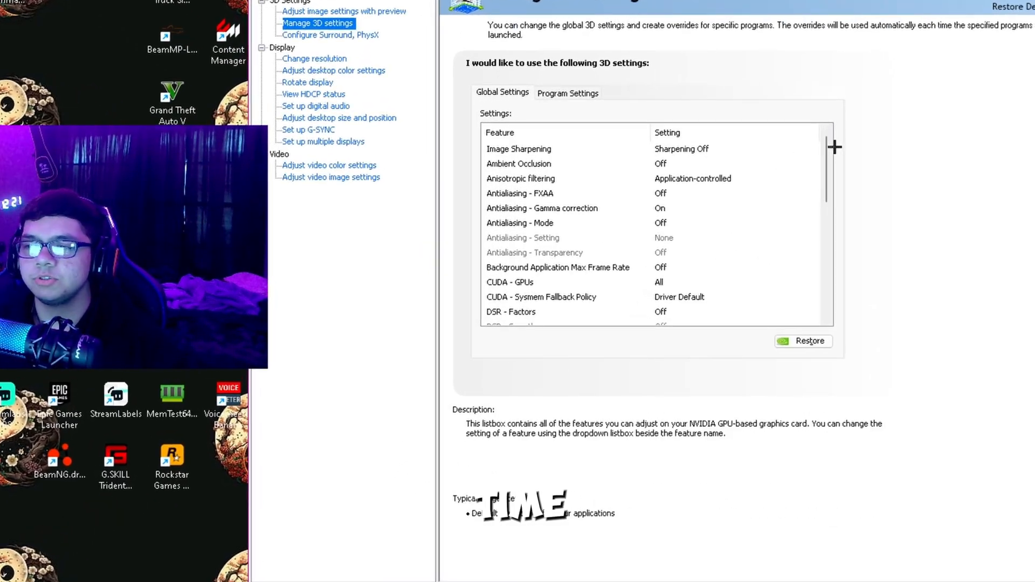
{"action": "left_click_drag", "start_coordinate": [826, 162], "coordinate": [824, 275]}
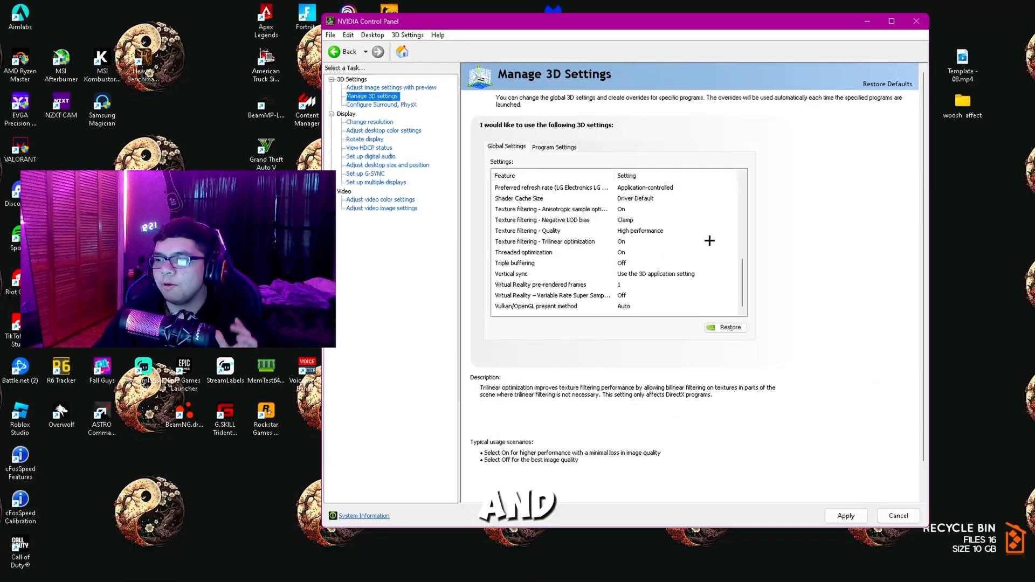
{"action": "left_click_drag", "start_coordinate": [743, 281], "coordinate": [744, 255]}
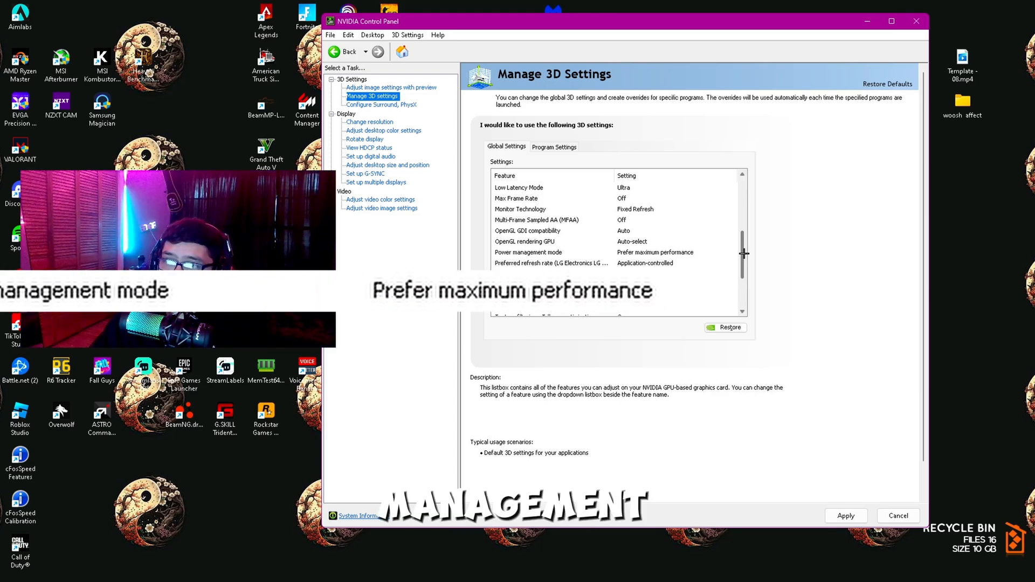
{"action": "left_click", "coordinate": [645, 252]}
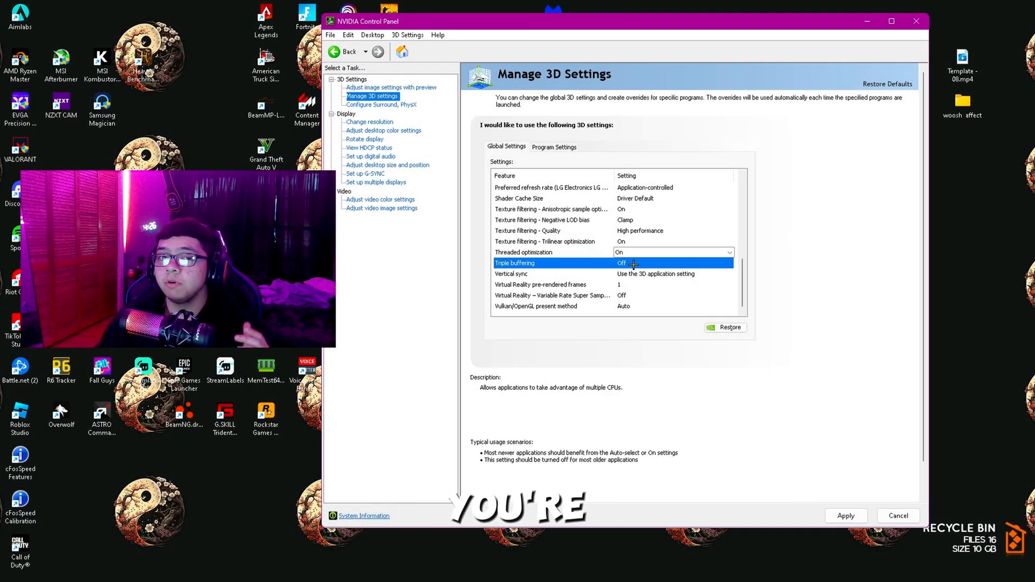
- Confirm Triple buffering Off, Threaded optimization On and Low Latency Mode Ultra in Global Settings
{"action": "left_click", "coordinate": [633, 265]}
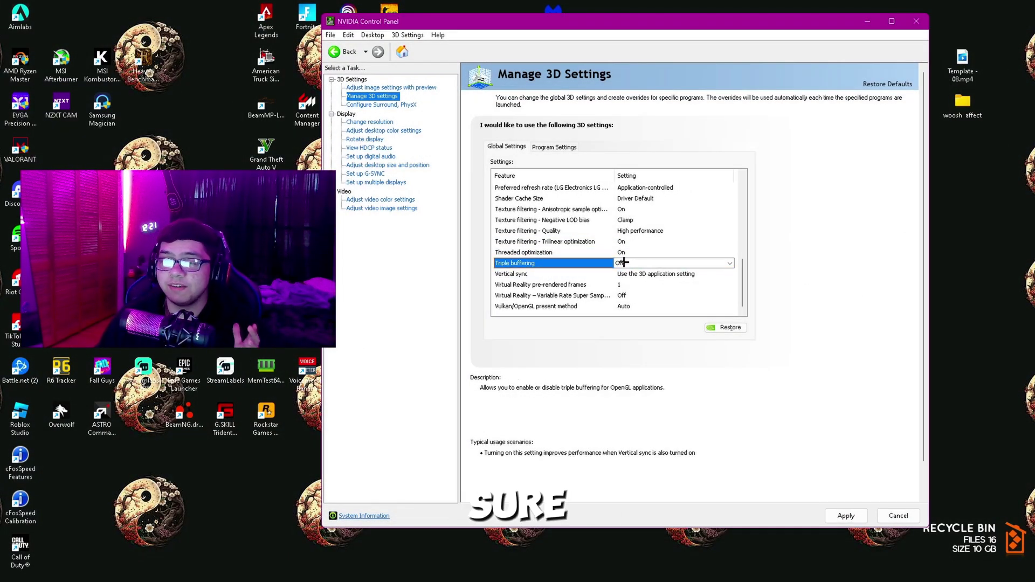
{"action": "left_click", "coordinate": [555, 252]}
{"action": "left_click", "coordinate": [636, 254]}
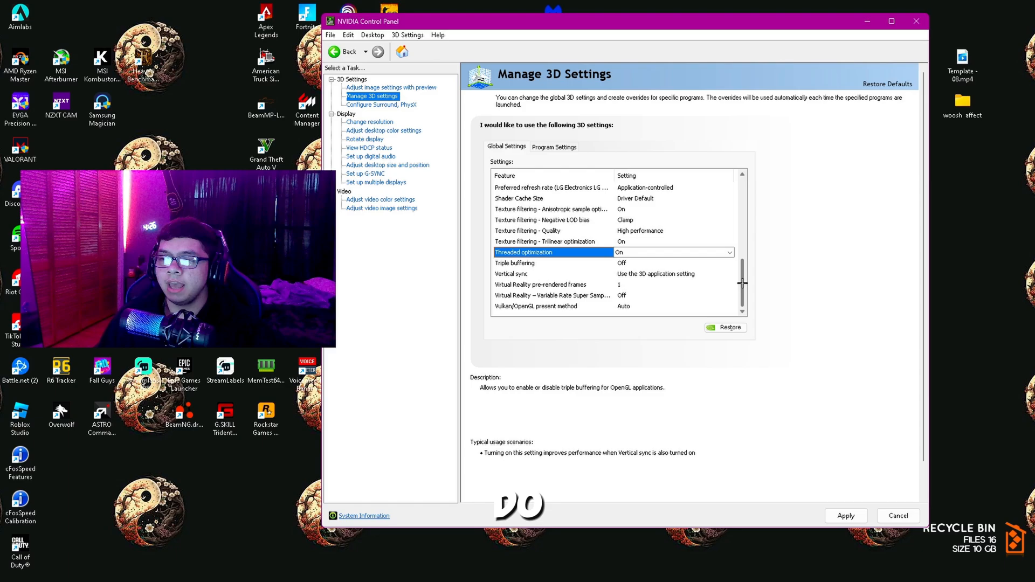
{"action": "mouse_move", "coordinate": [742, 282]}
{"action": "left_mouse_down"}
{"action": "mouse_move", "coordinate": [742, 217]}
{"action": "mouse_move", "coordinate": [742, 235]}
{"action": "left_mouse_up"}
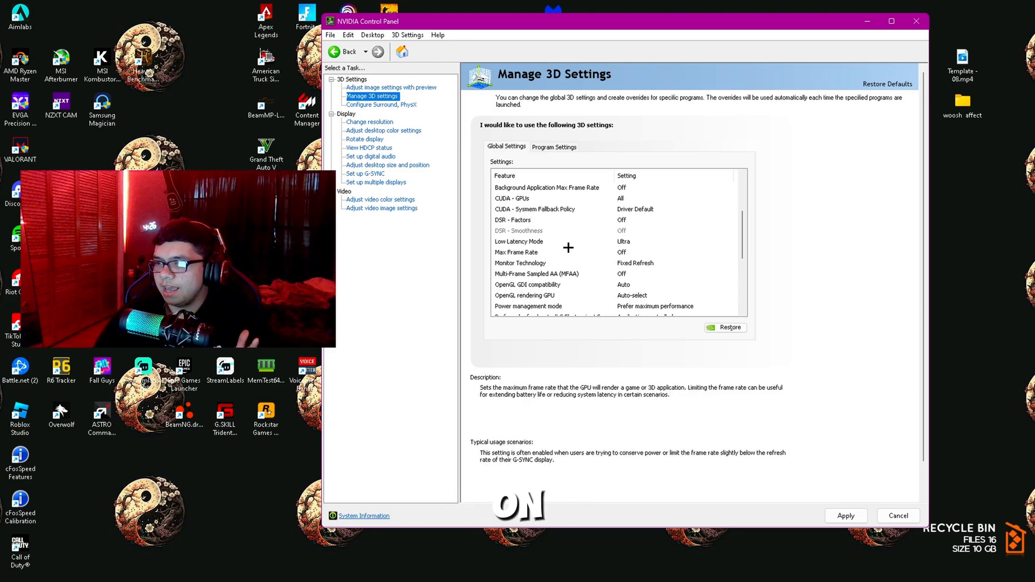
{"action": "left_click", "coordinate": [621, 241]}
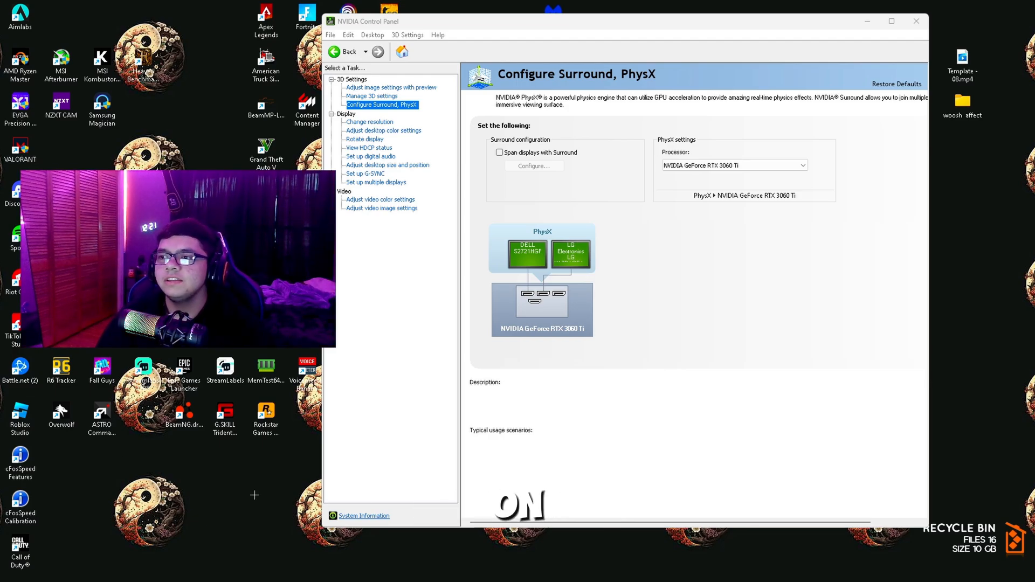
{"action": "left_click", "coordinate": [732, 165]}
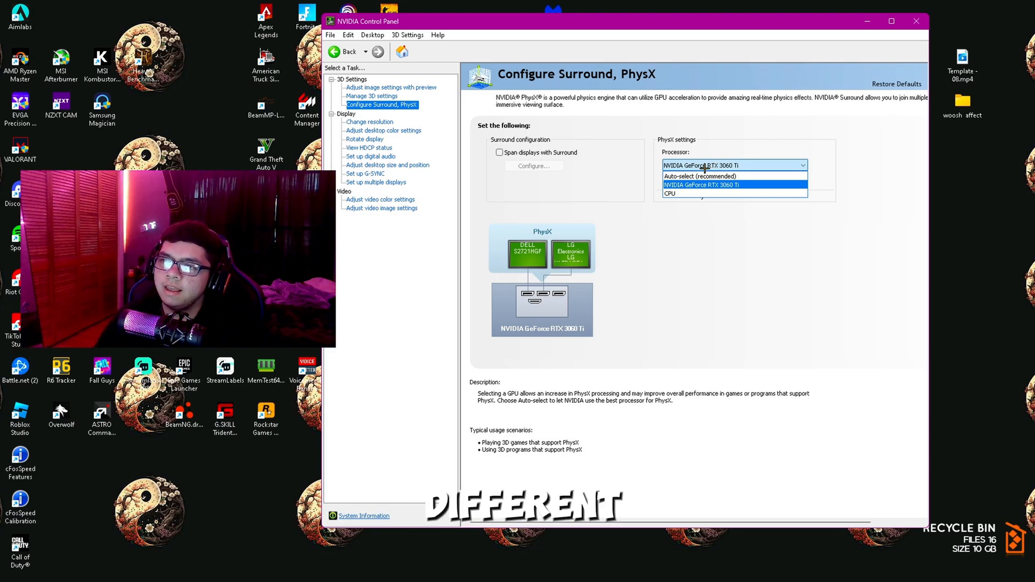
{"action": "left_click", "coordinate": [709, 244]}
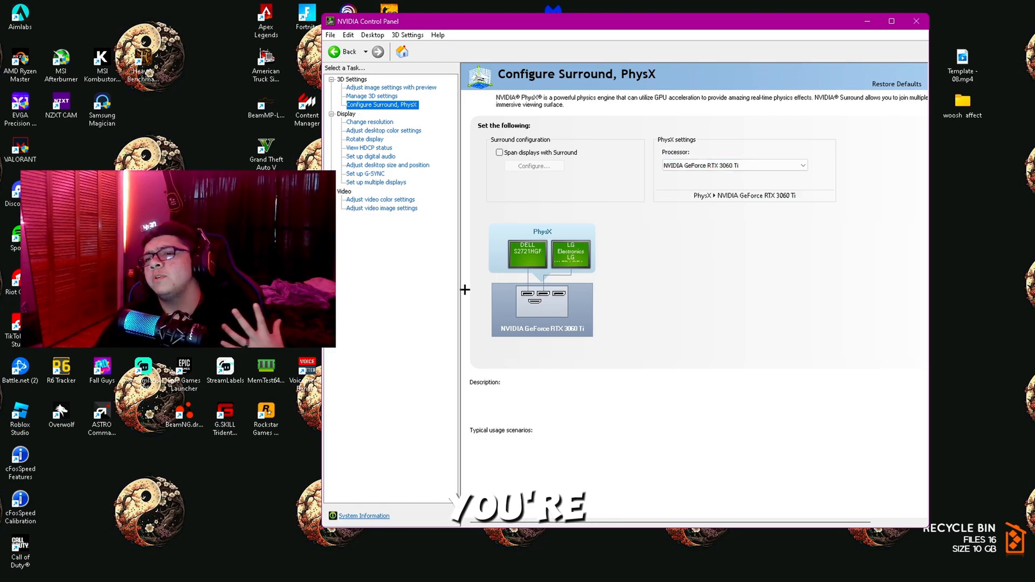
- On Change Resolution, keep 1920 × 1080 native with the refresh rate at 240Hz
{"action": "left_click", "coordinate": [373, 123]}
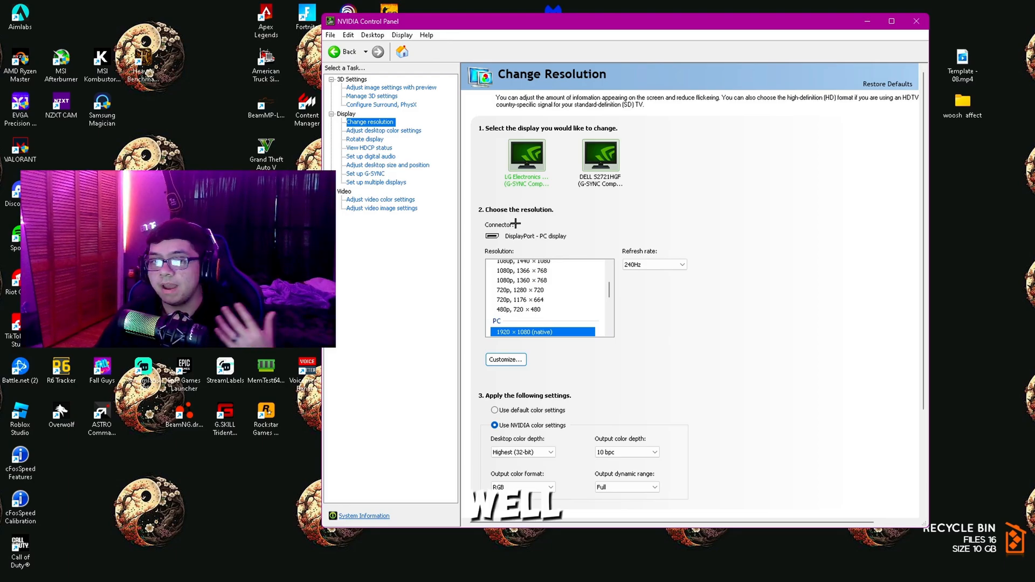
{"action": "left_click", "coordinate": [685, 265]}
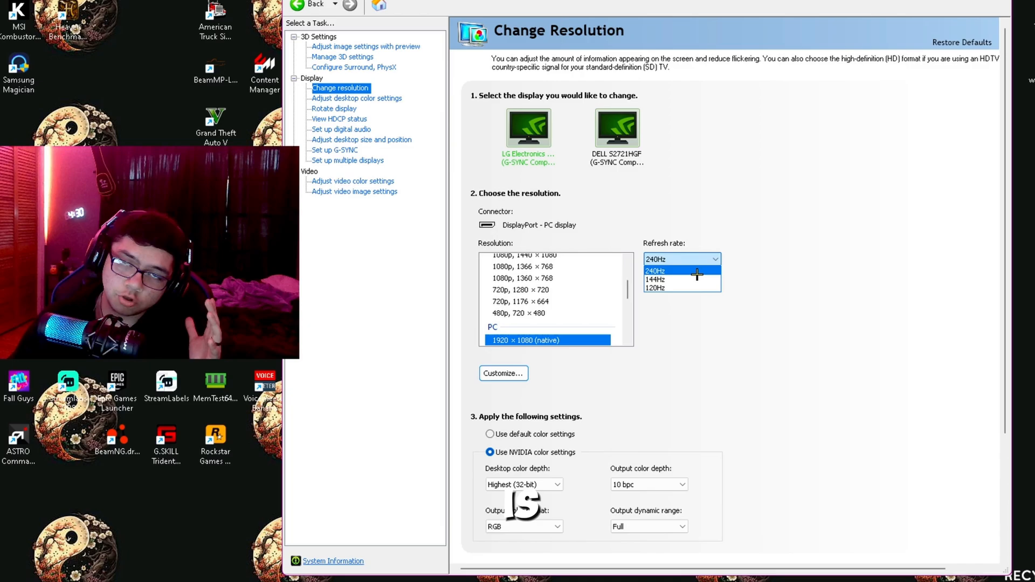
{"action": "left_click", "coordinate": [742, 257]}
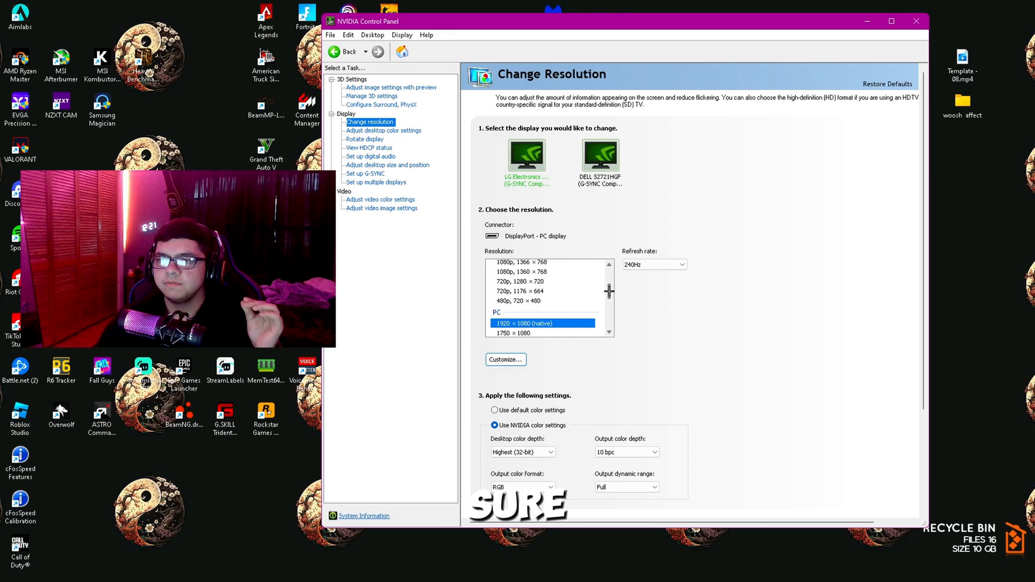
{"action": "scroll", "coordinate": [609, 291], "scroll_direction": "down", "scroll_amount": 1}
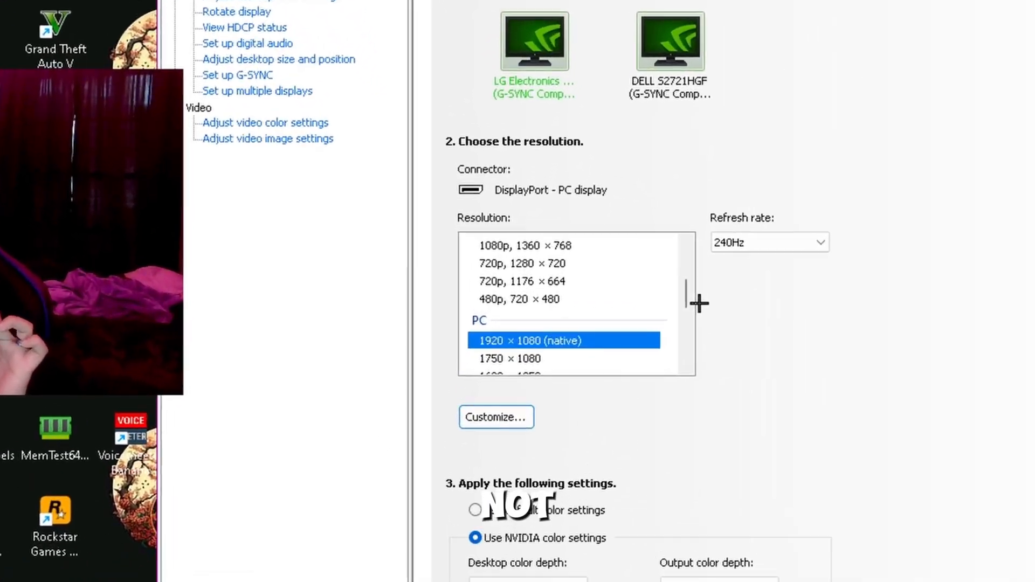
{"action": "scroll", "coordinate": [699, 303], "scroll_direction": "up", "scroll_amount": 5}
{"action": "scroll", "coordinate": [699, 303], "scroll_direction": "down", "scroll_amount": 8}
{"action": "scroll", "coordinate": [699, 303], "scroll_direction": "up", "scroll_amount": 3}
{"action": "scroll", "coordinate": [728, 299], "scroll_direction": "up", "scroll_amount": 1}
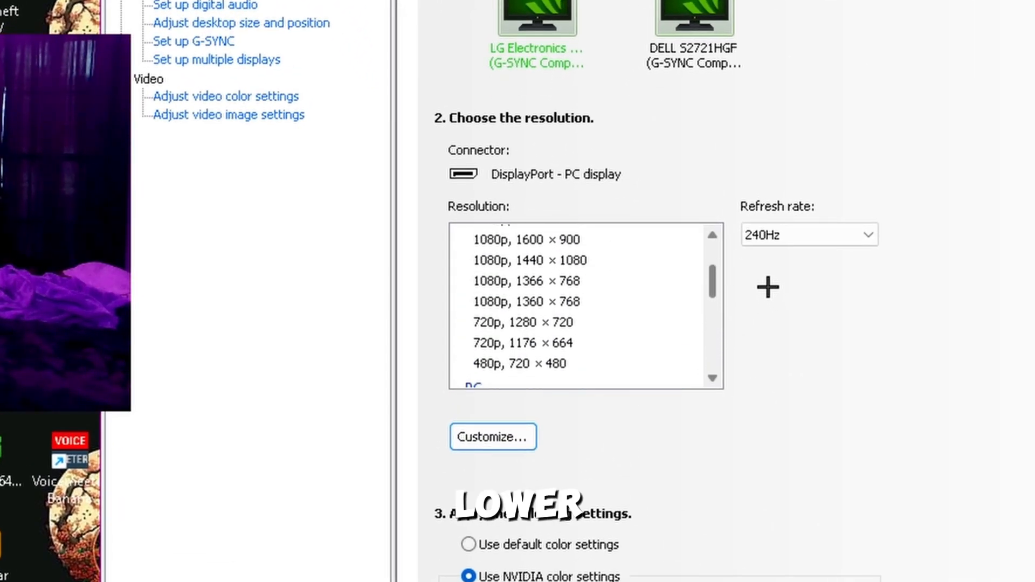
{"action": "scroll", "coordinate": [766, 287], "scroll_direction": "down", "scroll_amount": 3}
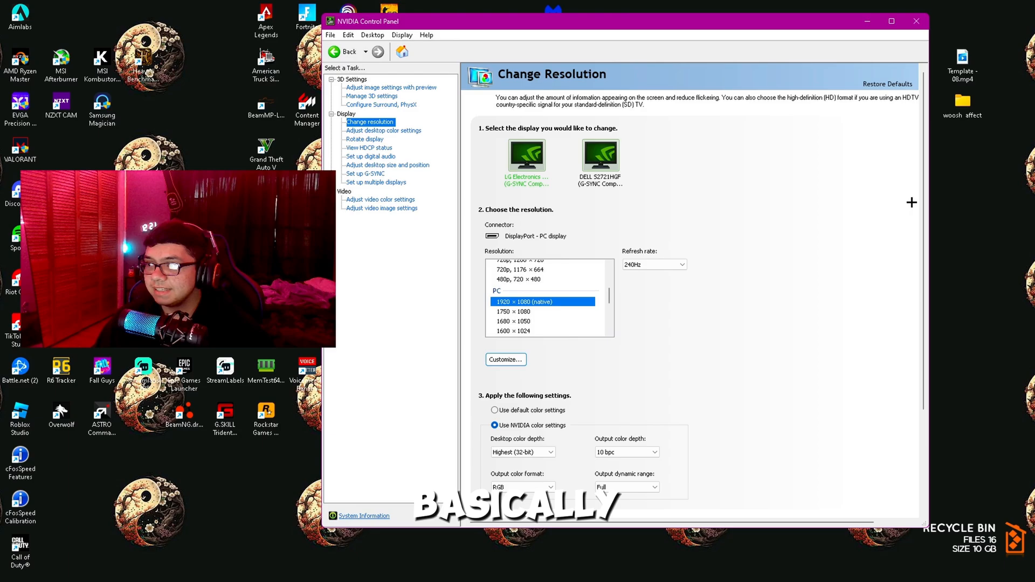
{"action": "scroll", "coordinate": [910, 202], "scroll_direction": "down", "scroll_amount": 4}
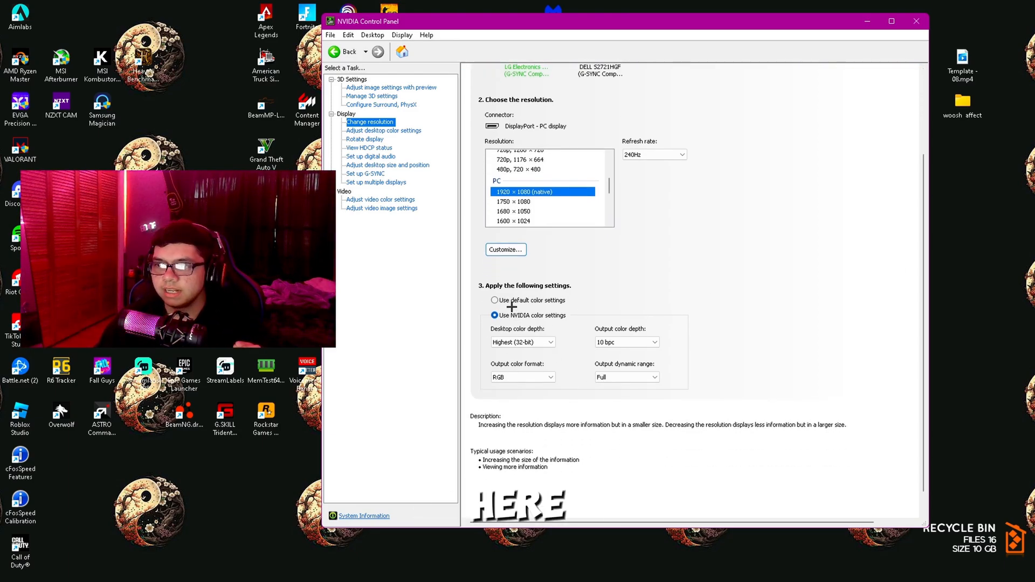
- Review the colour dropdowns, keeping Highest 32-bit depth, RGB format and 10 bpc output depth
{"action": "left_click", "coordinate": [528, 343]}
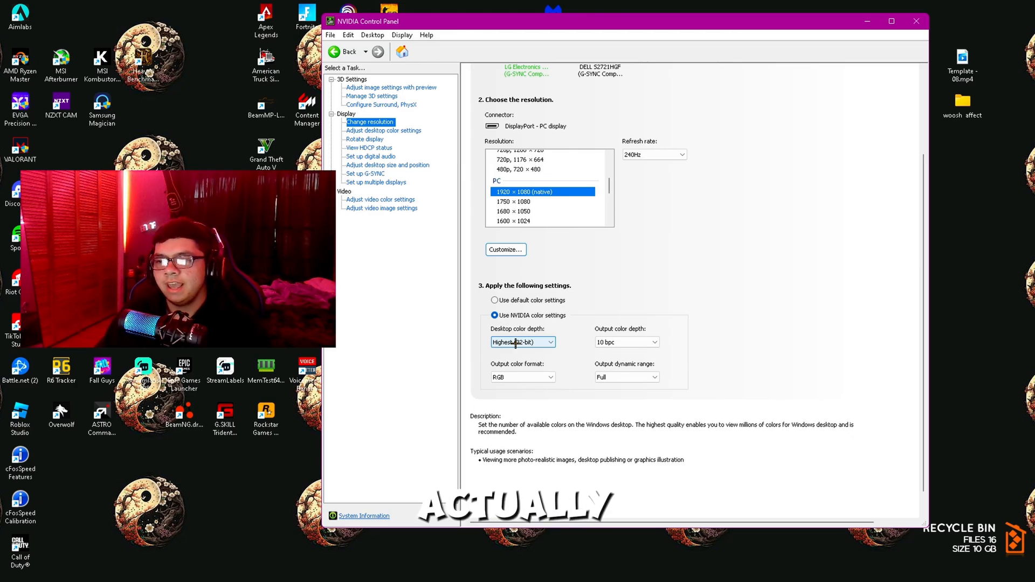
{"action": "left_click", "coordinate": [522, 342]}
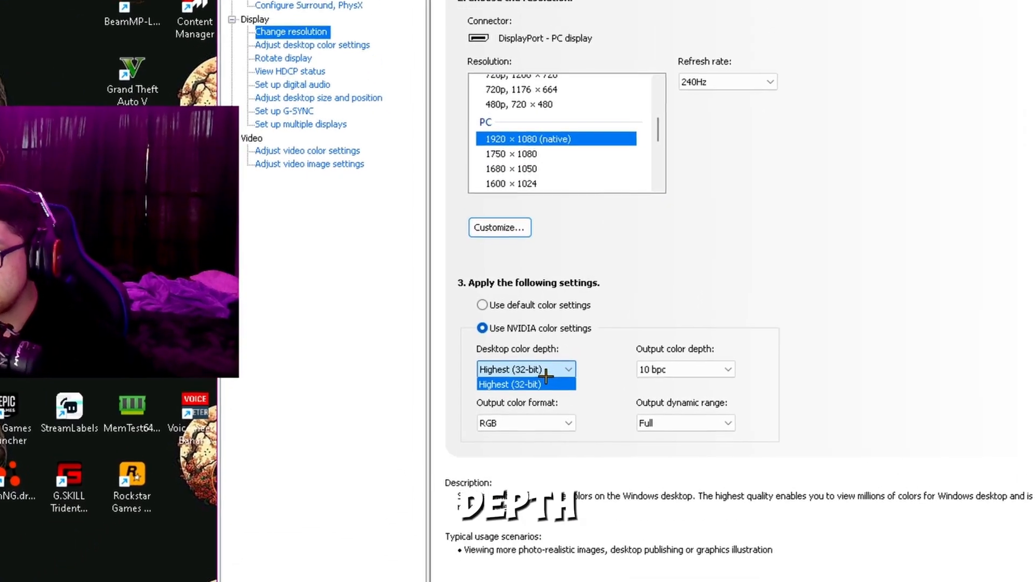
{"action": "left_click", "coordinate": [536, 426]}
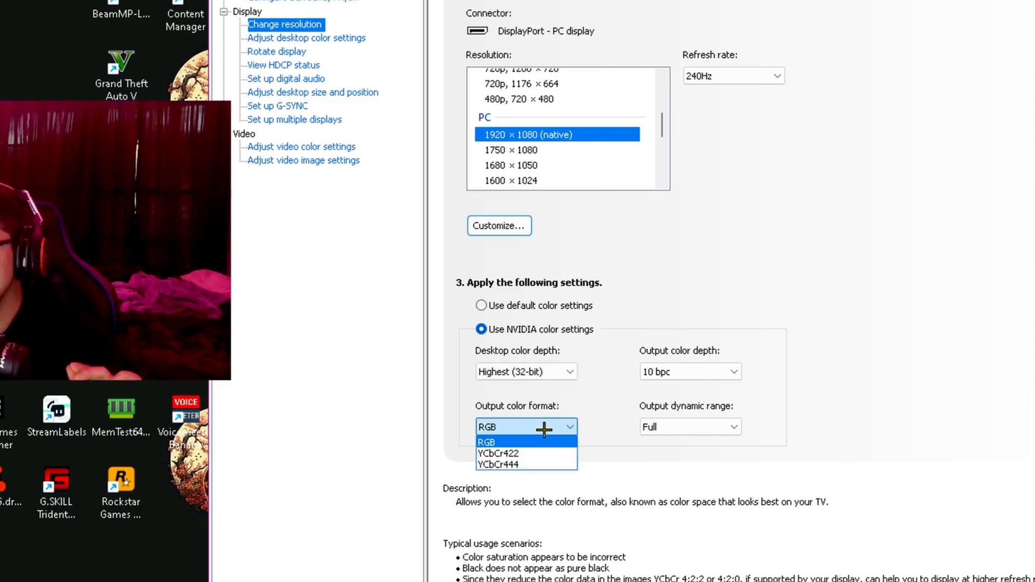
{"action": "left_click", "coordinate": [533, 443]}
{"action": "left_click", "coordinate": [689, 426]}
{"action": "left_click", "coordinate": [689, 427]}
{"action": "left_click", "coordinate": [720, 372]}
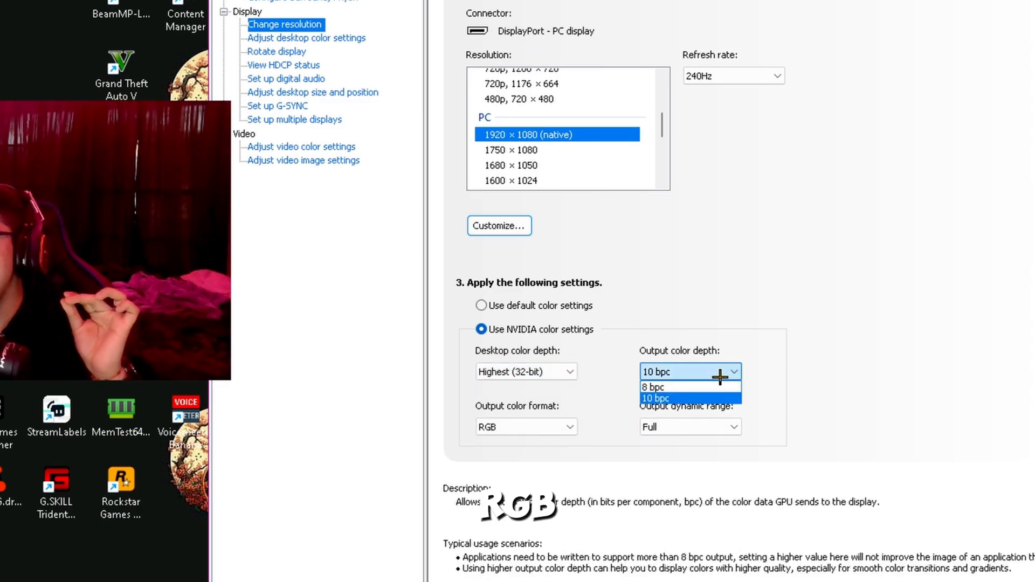
{"action": "left_click", "coordinate": [683, 398]}
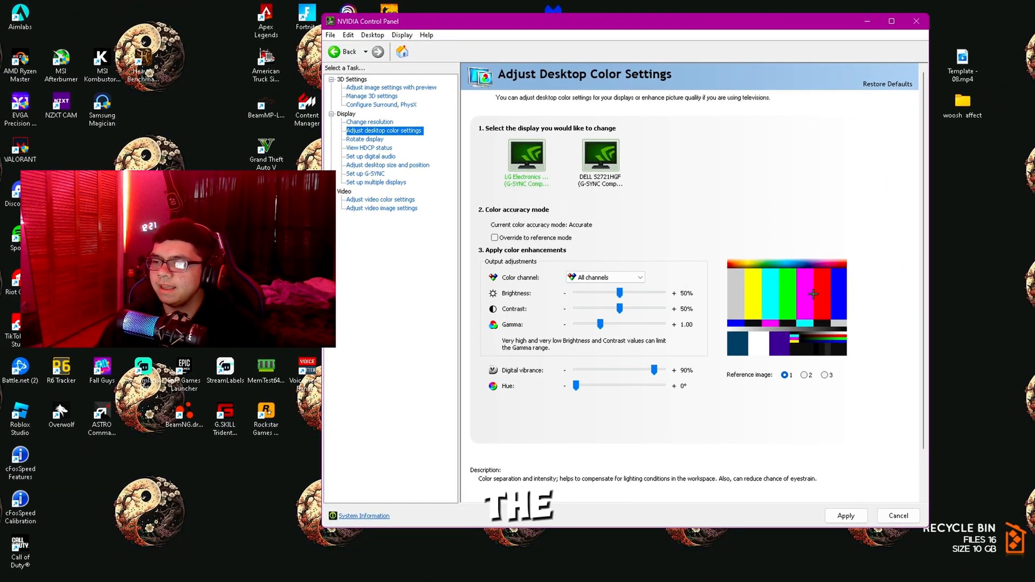
- Browse Rotate display, HDCP status and digital audio pages, backing out of the pending-changes prompt
{"action": "left_click", "coordinate": [366, 139]}
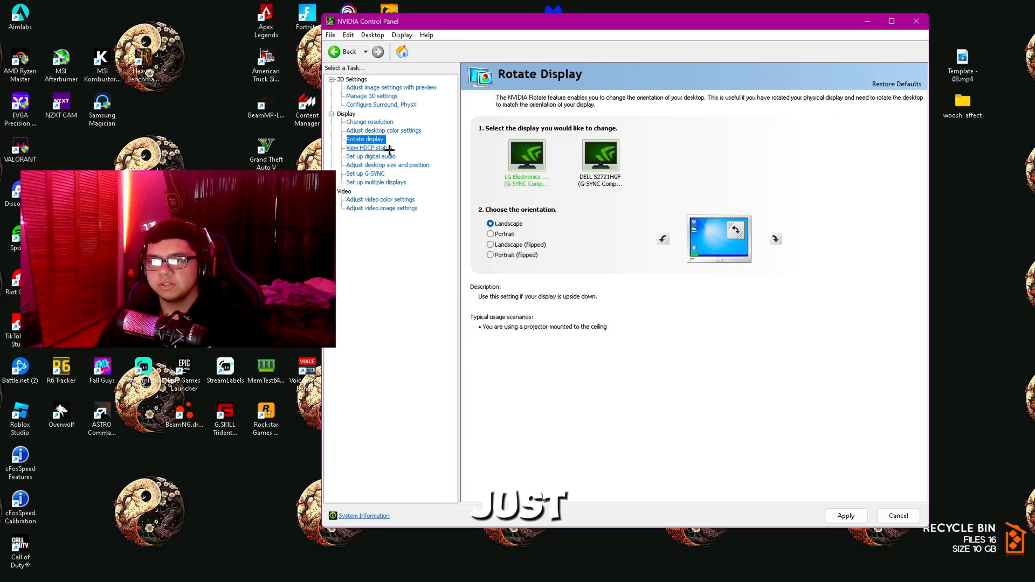
{"action": "left_click", "coordinate": [368, 148]}
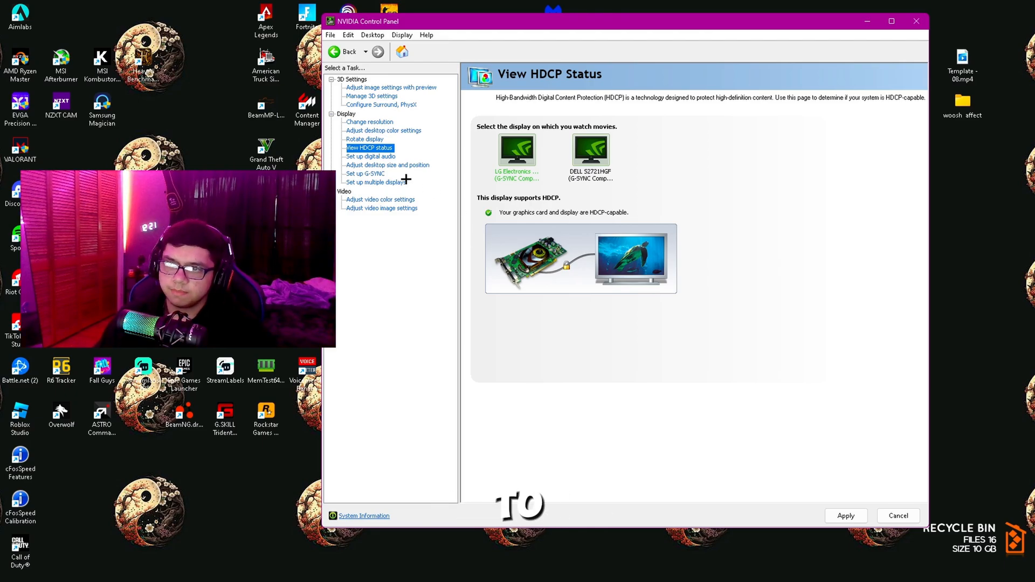
{"action": "left_click", "coordinate": [378, 157]}
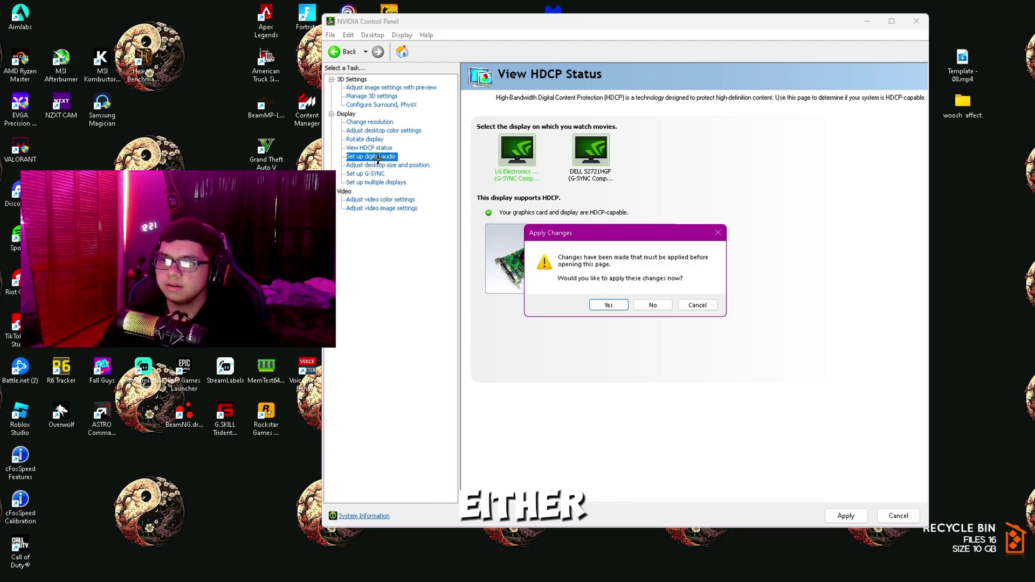
{"action": "left_click", "coordinate": [697, 306]}
- Apply and keep the pending display changes, then reach Adjust desktop size and position
{"action": "left_click", "coordinate": [388, 165]}
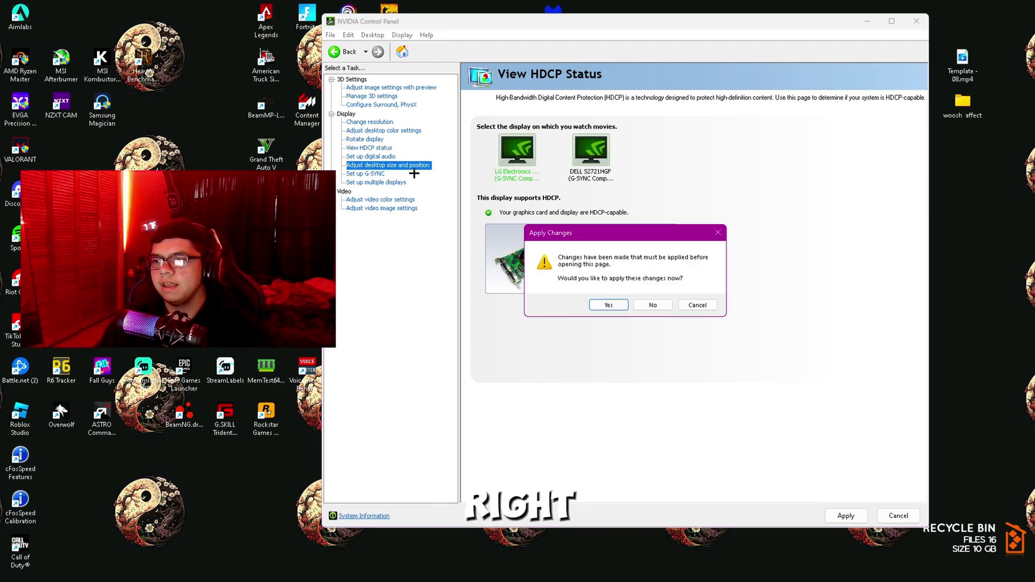
{"action": "left_click", "coordinate": [618, 305]}
{"action": "left_click", "coordinate": [666, 292]}
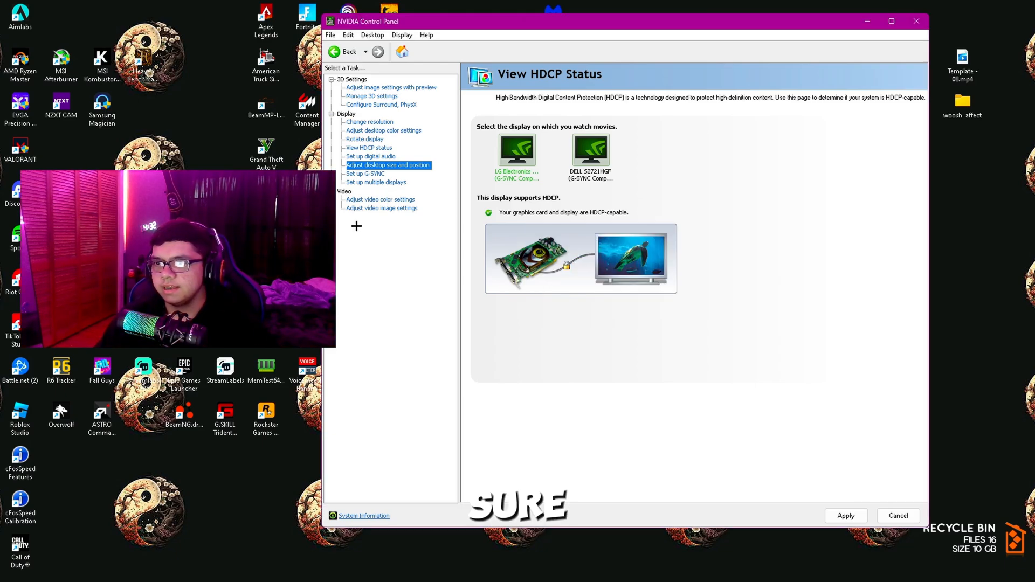
{"action": "left_click", "coordinate": [369, 147]}
{"action": "left_click", "coordinate": [378, 165]}
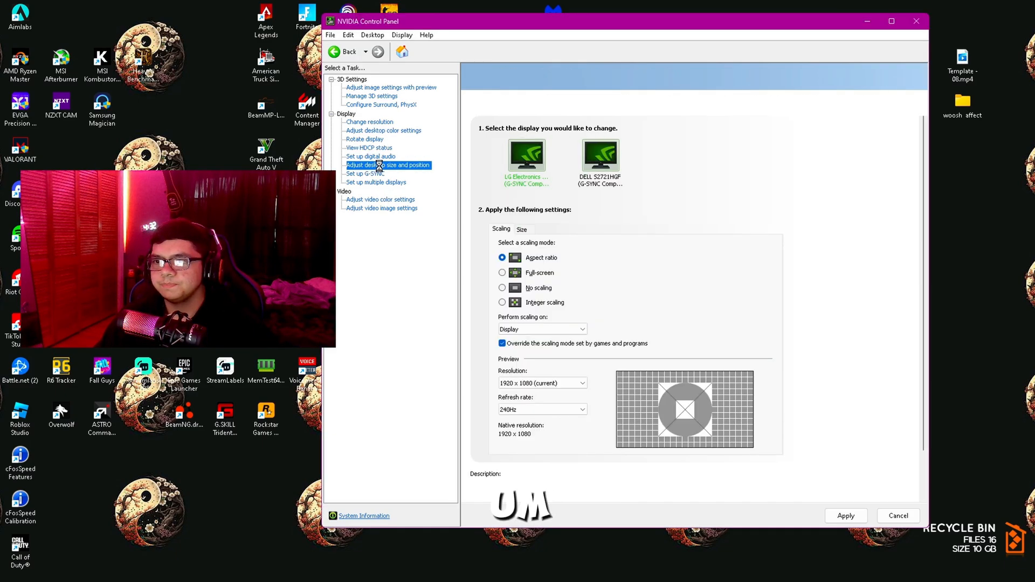
- Browse Set up G-SYNC, desktop size and position and Set up multiple displays pages
{"action": "left_click", "coordinate": [365, 173]}
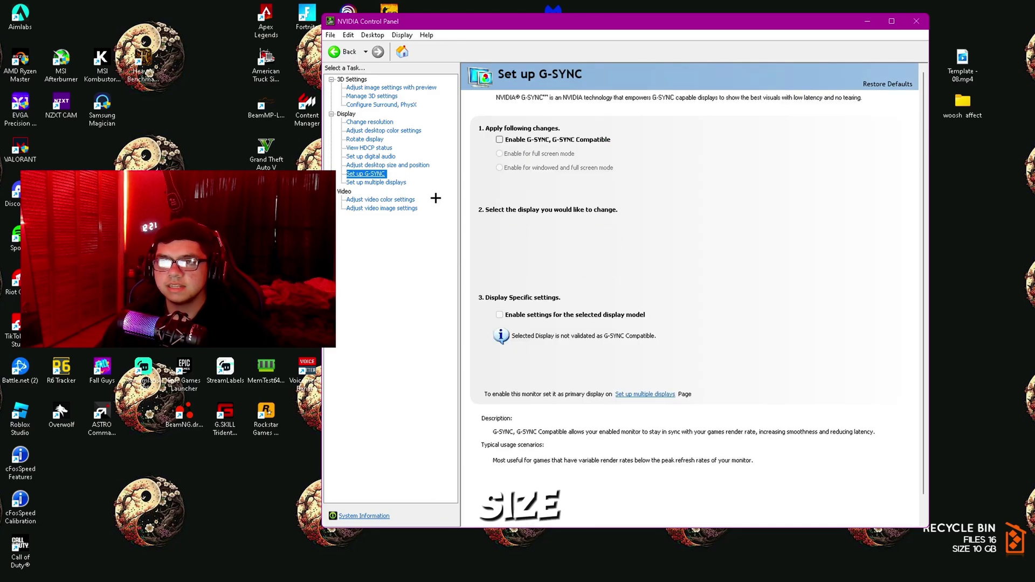
{"action": "left_click", "coordinate": [398, 165]}
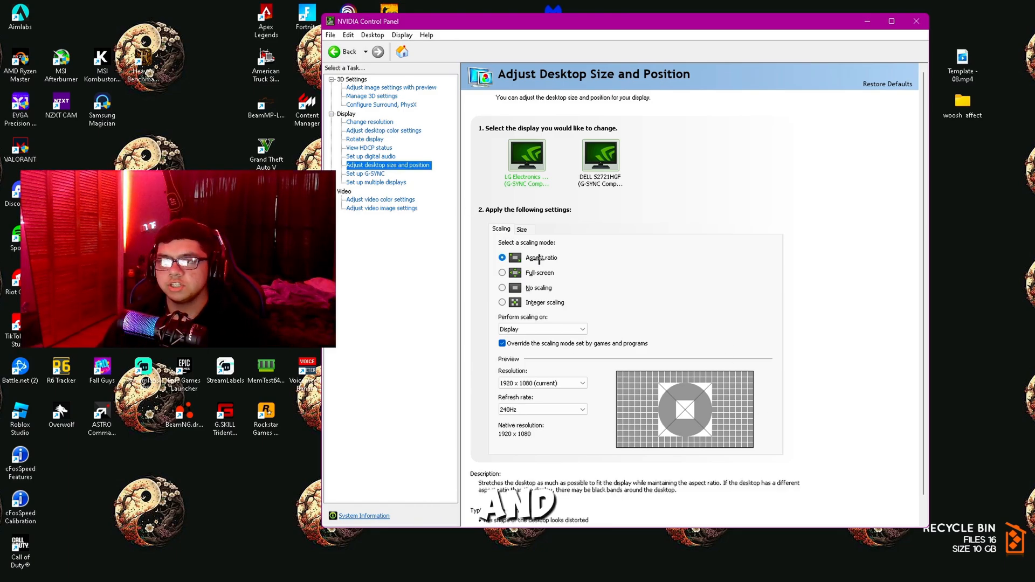
{"action": "mouse_move", "coordinate": [540, 257]}
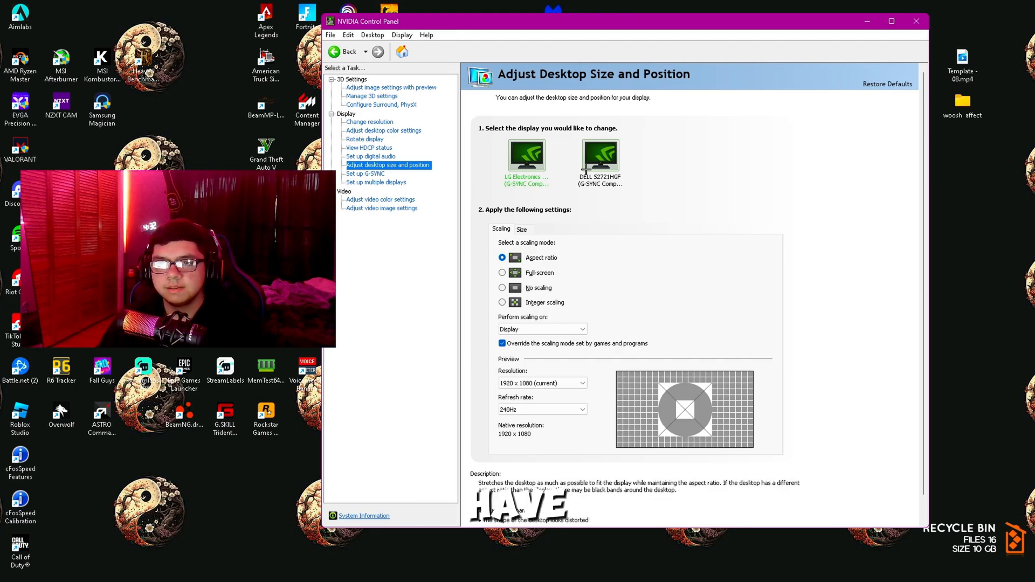
{"action": "left_click", "coordinate": [366, 174]}
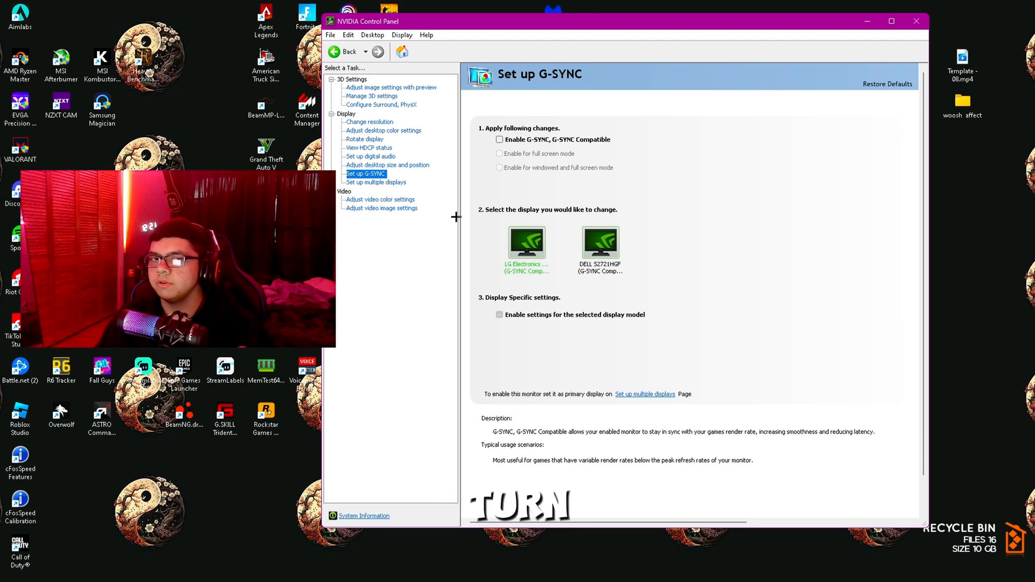
{"action": "left_click", "coordinate": [377, 183]}
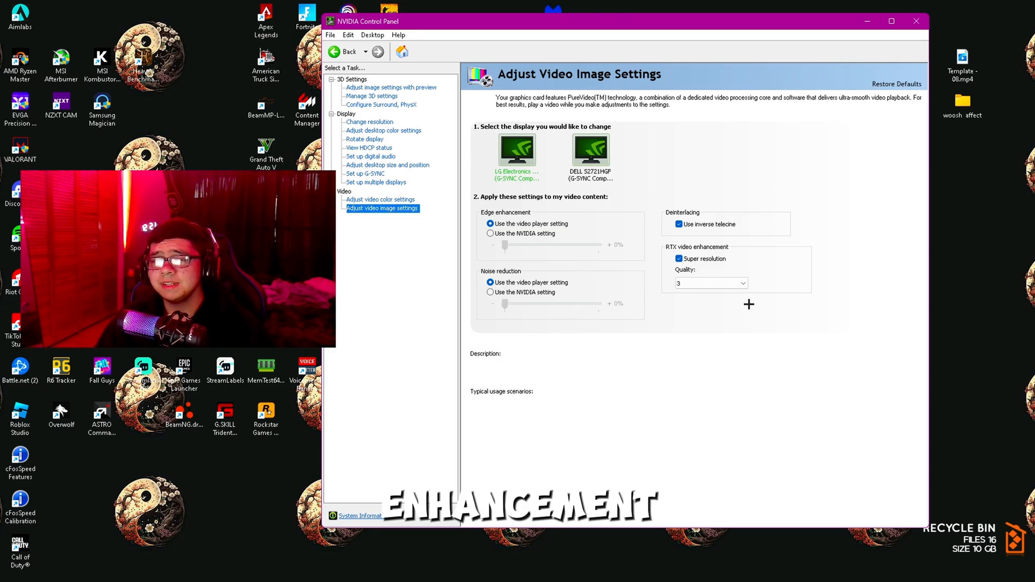
- Review RTX Super resolution quality levels 1–4 and keep the setting at 3
{"action": "left_click", "coordinate": [694, 280]}
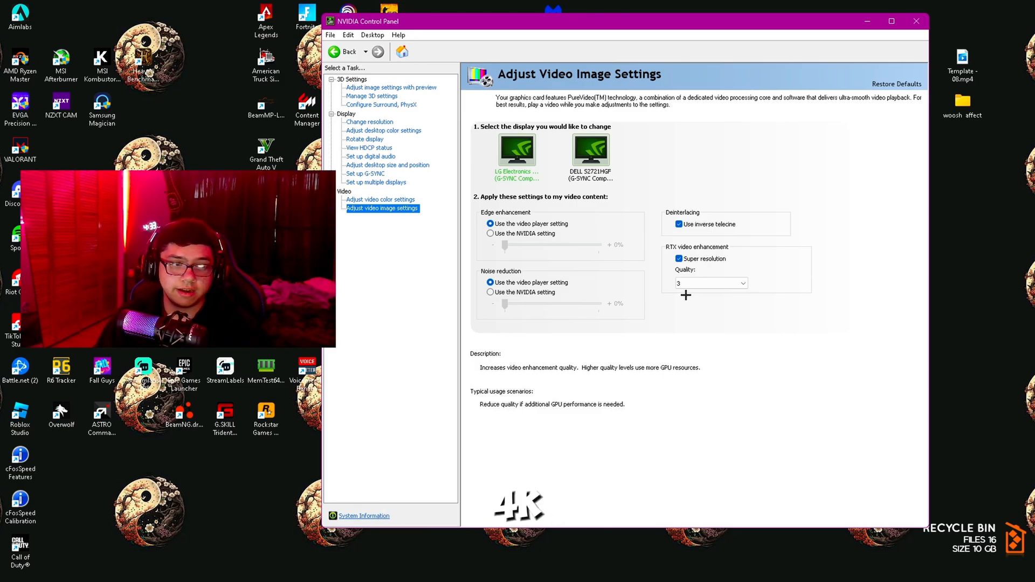
{"action": "left_click", "coordinate": [698, 285]}
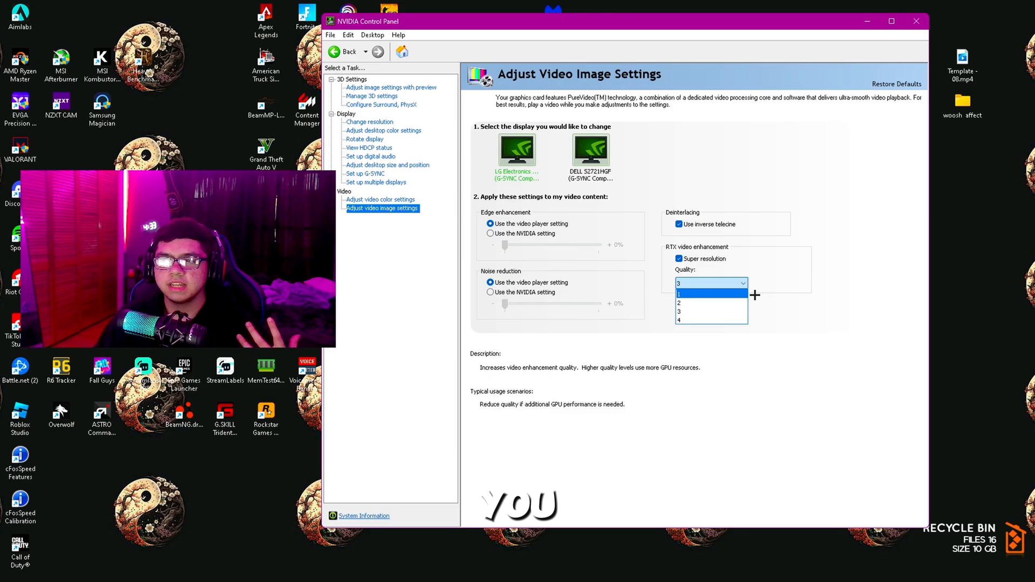
{"action": "left_click", "coordinate": [785, 310]}
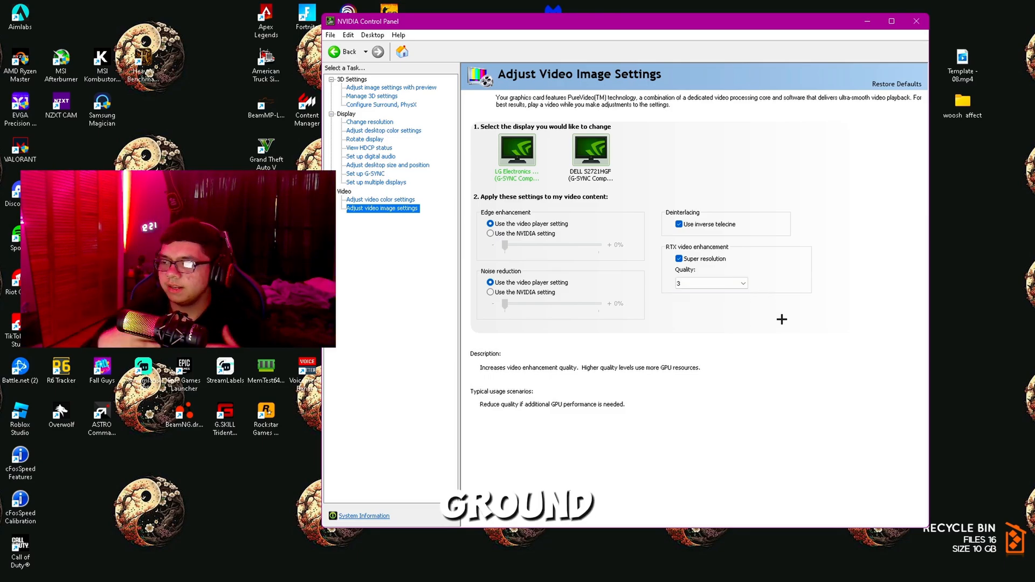